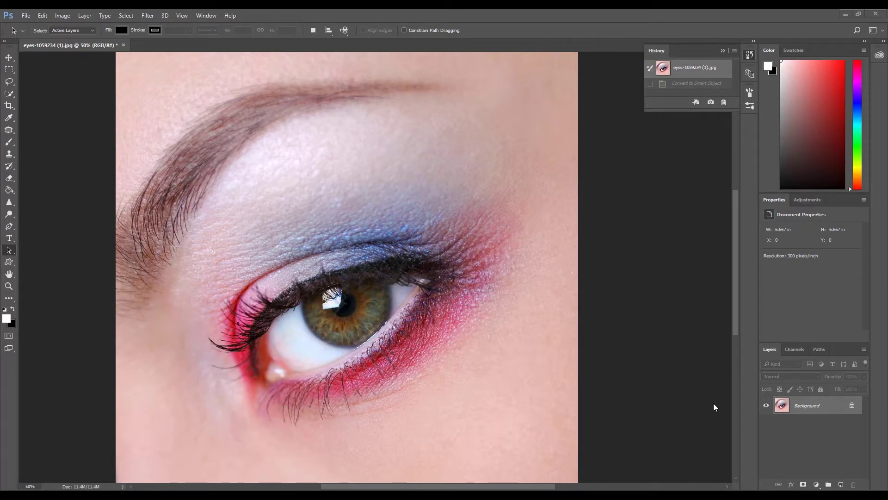
Convert the eye photo's layer to a smart object, Layer 0, via Convert for Smart Filters.
left_click(148, 16)
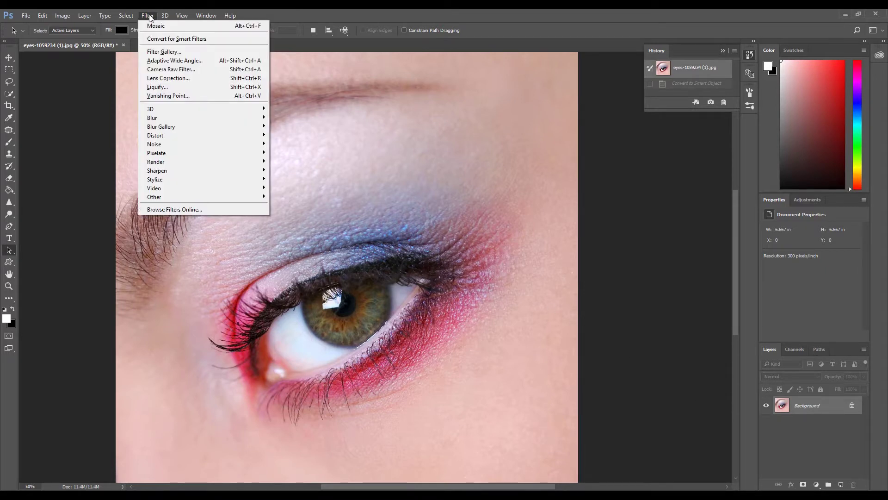
left_click(157, 39)
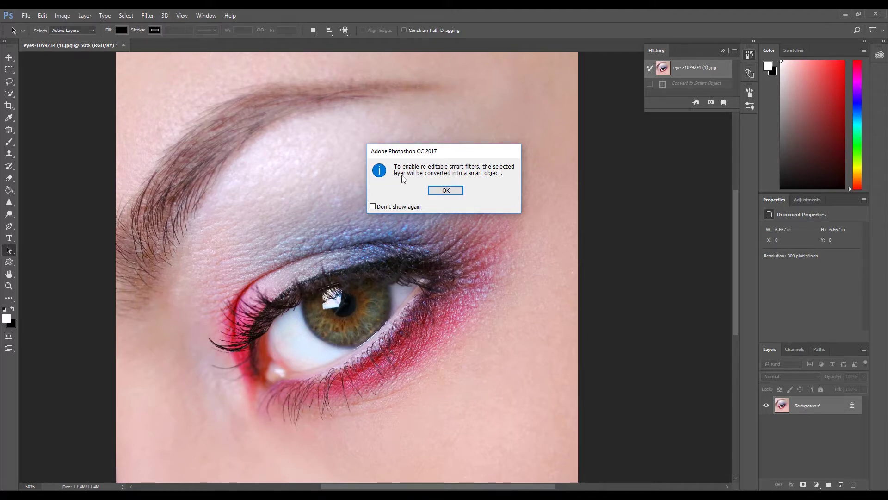
left_click(440, 189)
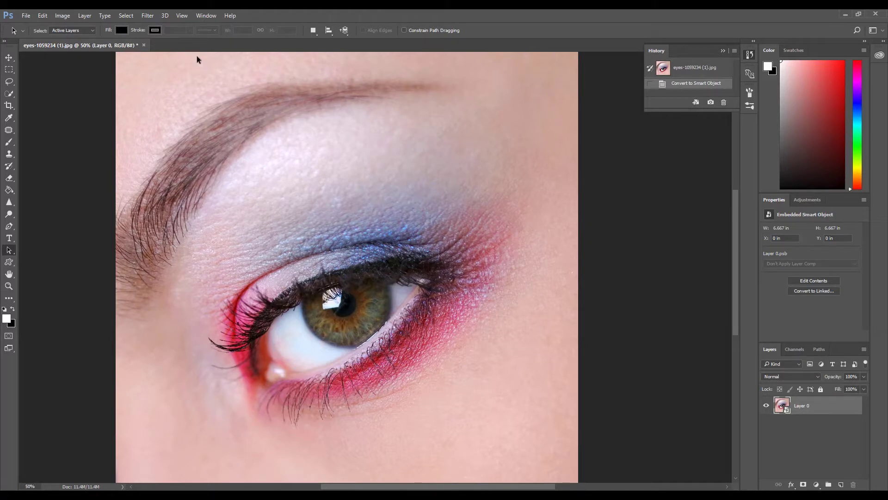
Apply a Mosaic smart filter with a 34-pixel square cell size to the eye photo.
left_click(148, 16)
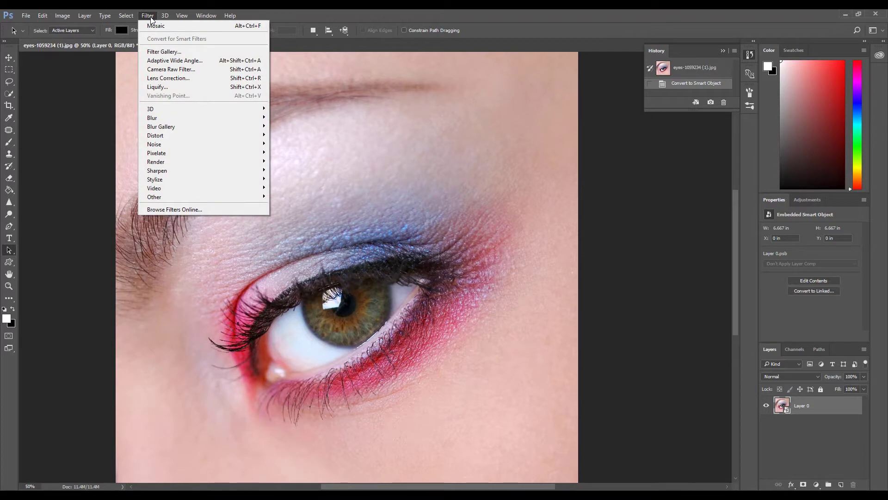
mouse_move(175, 153)
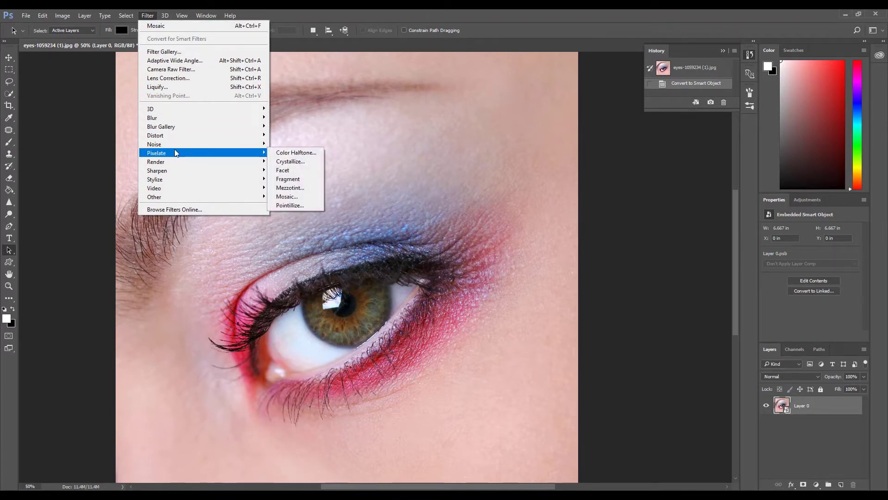
left_click(285, 197)
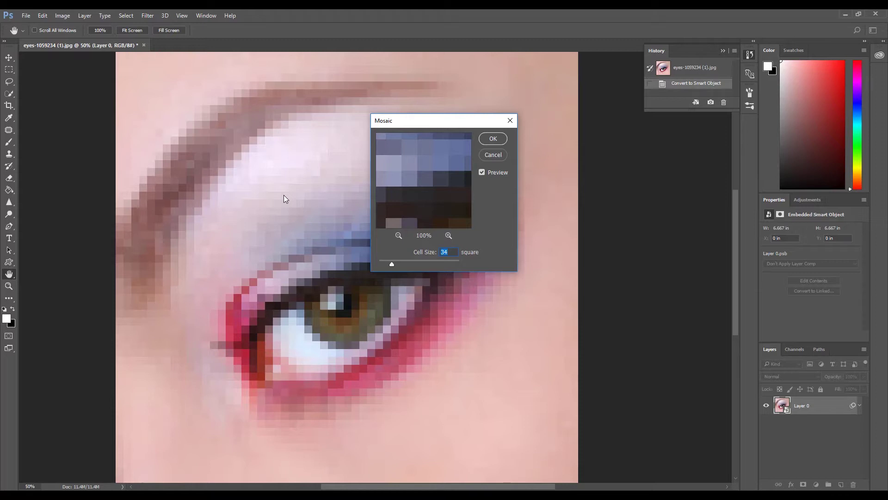
left_click(488, 142)
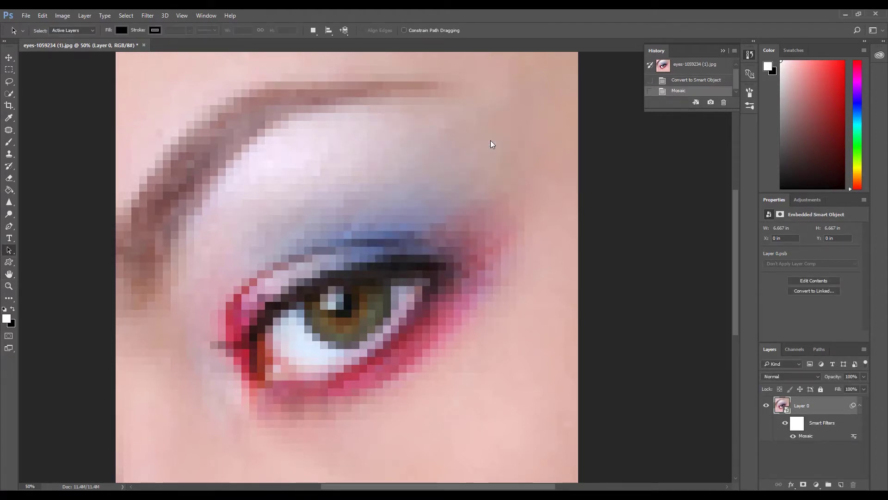
Create a new 34 × 34 pixel document with a Transparent background.
left_click(27, 16)
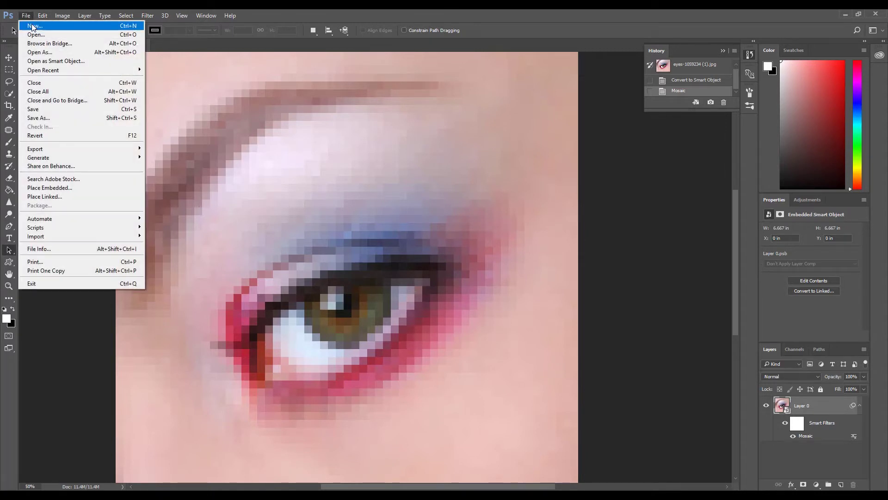
left_click(34, 27)
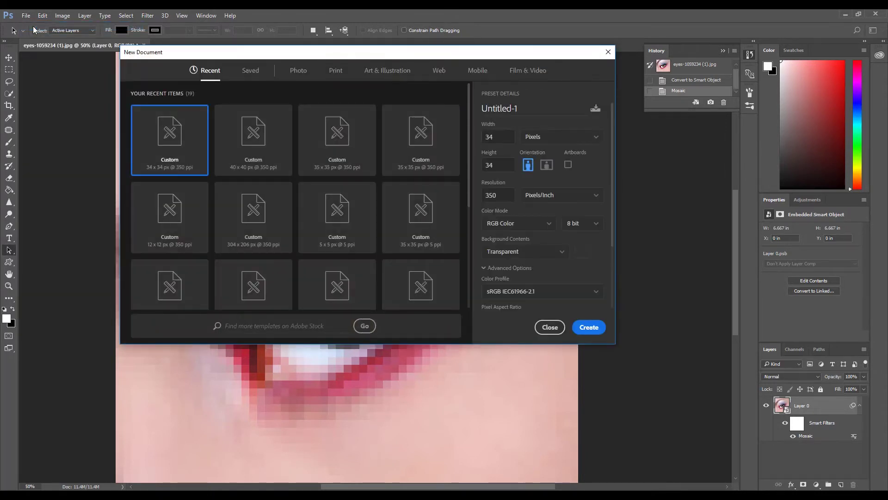
left_click(496, 135)
key("Tab")
left_click(589, 327)
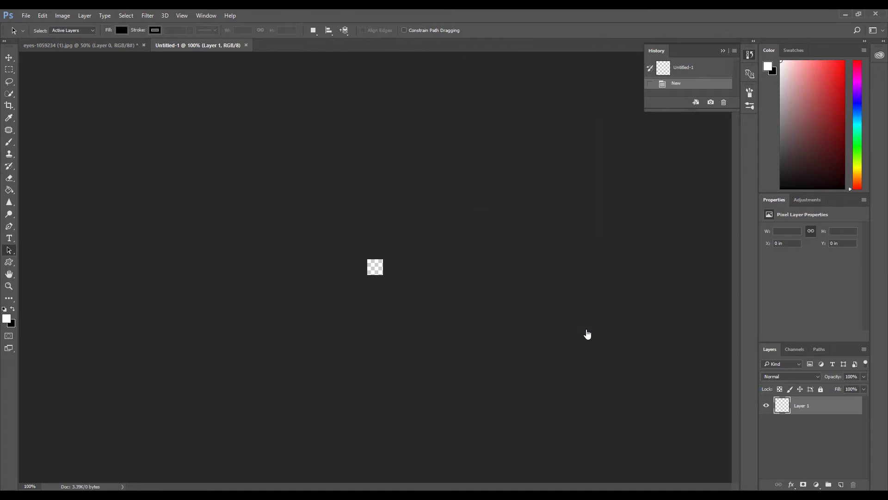
Zoom into the tiny canvas and draw an elliptical circle selection spanning corner to corner.
left_click(9, 286)
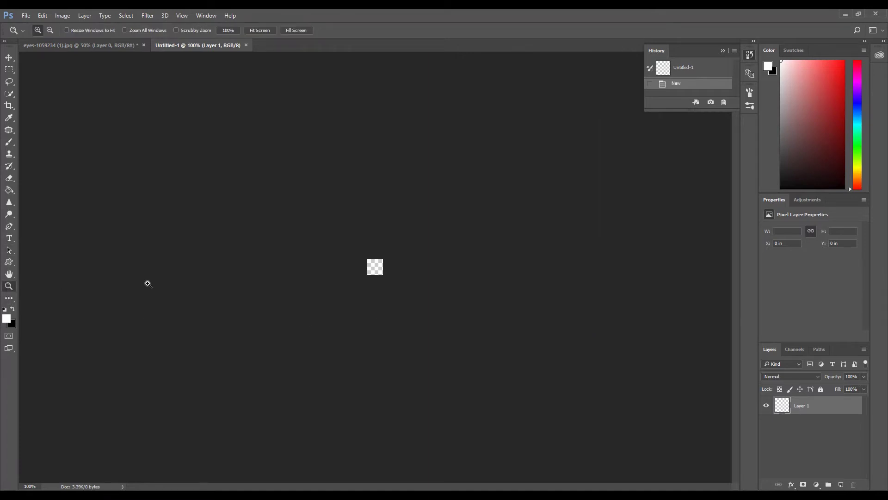
left_click(366, 274)
left_click(369, 269)
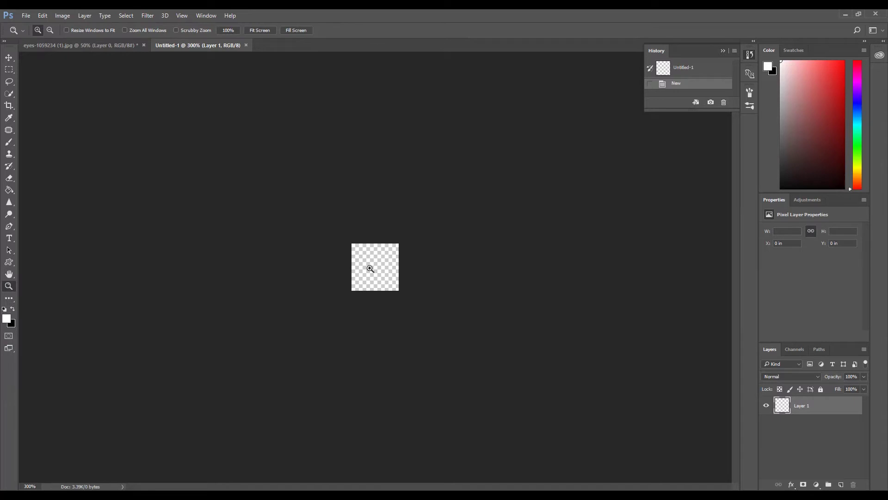
left_click(16, 71)
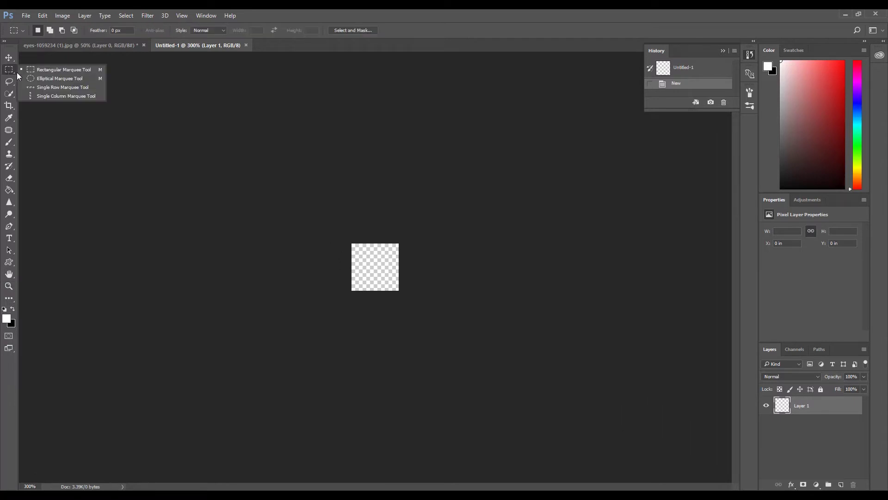
left_click(32, 79)
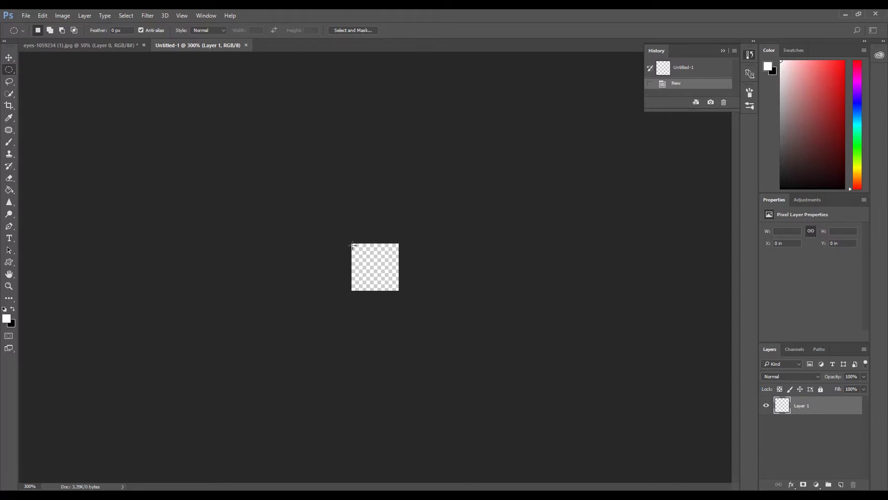
left_click_drag(355, 246, 397, 289)
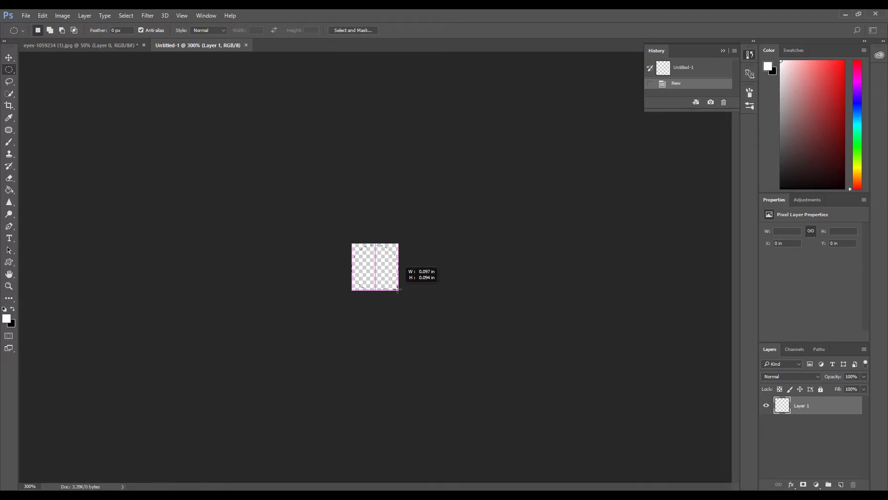
left_click_drag(398, 290, 398, 290)
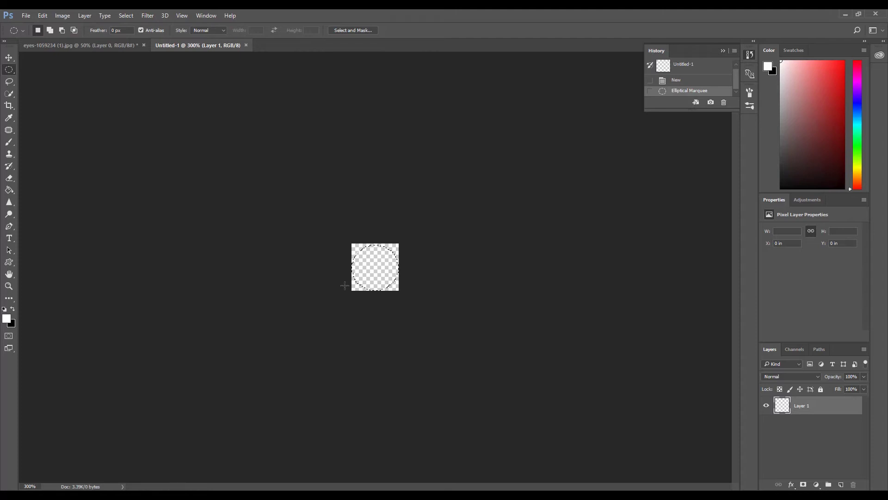
Invert the selection, fill the corners outside the circle with white, then deselect.
left_click(121, 18)
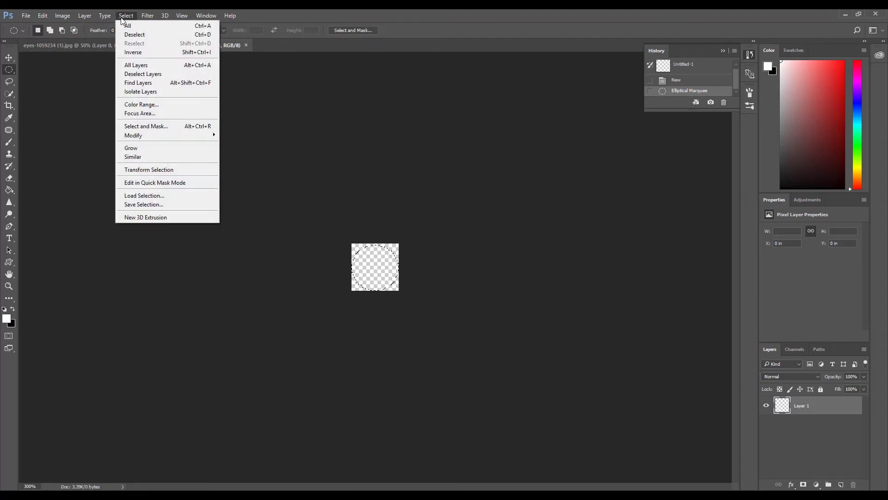
left_click(132, 52)
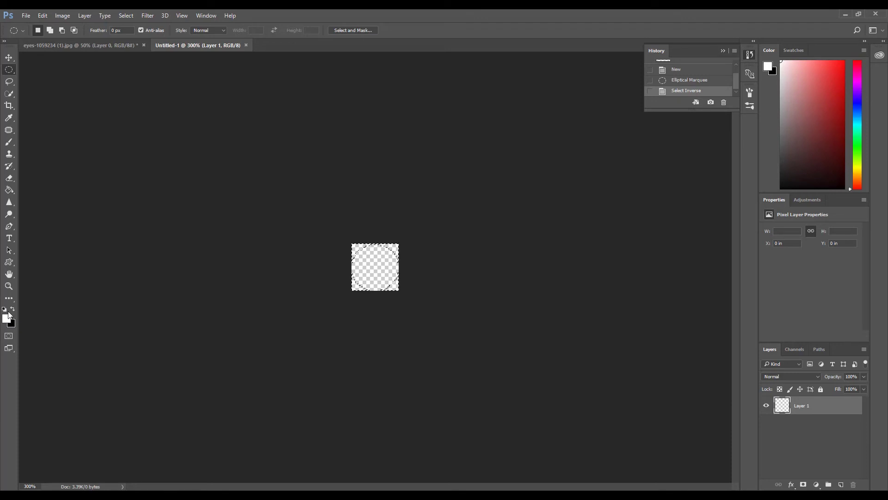
left_click(9, 190)
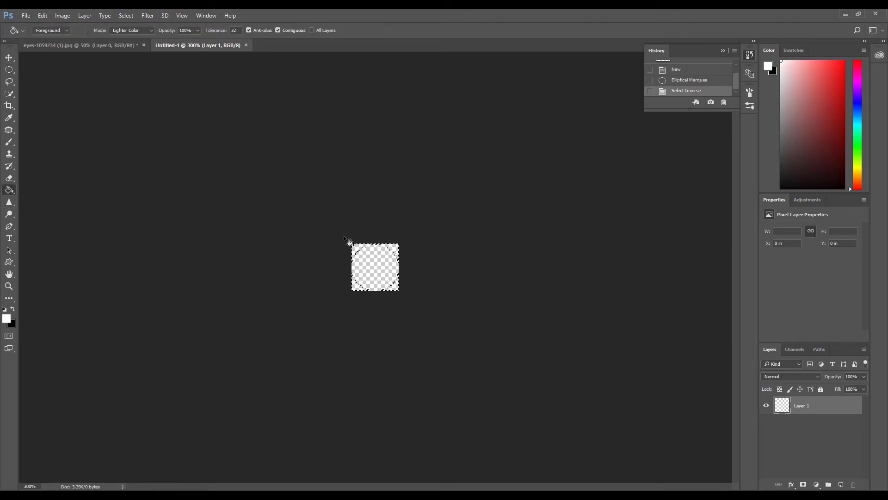
left_click(358, 248)
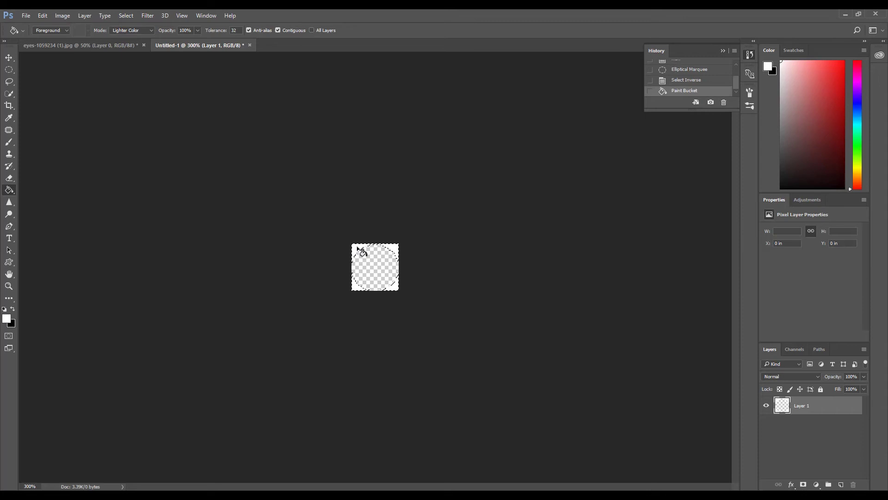
left_click(127, 16)
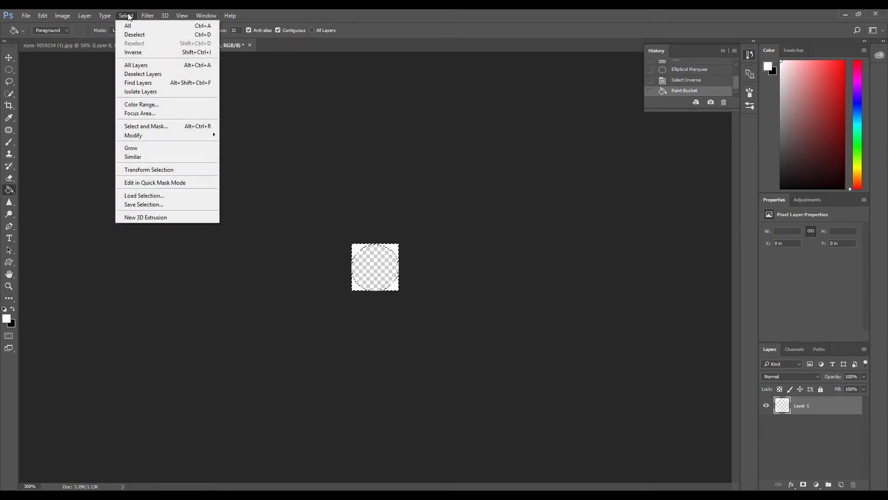
left_click(134, 35)
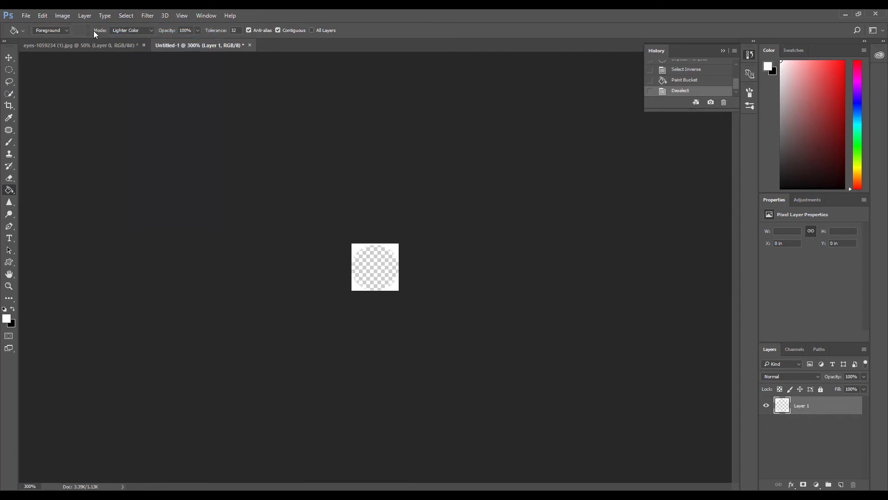
left_click(41, 17)
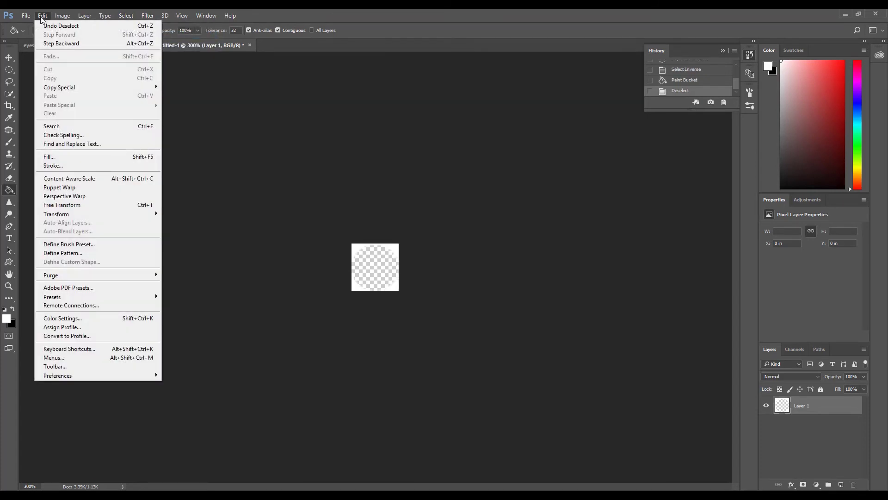
Save the circle tile as a new pattern named 'Mosaic'.
left_click(58, 253)
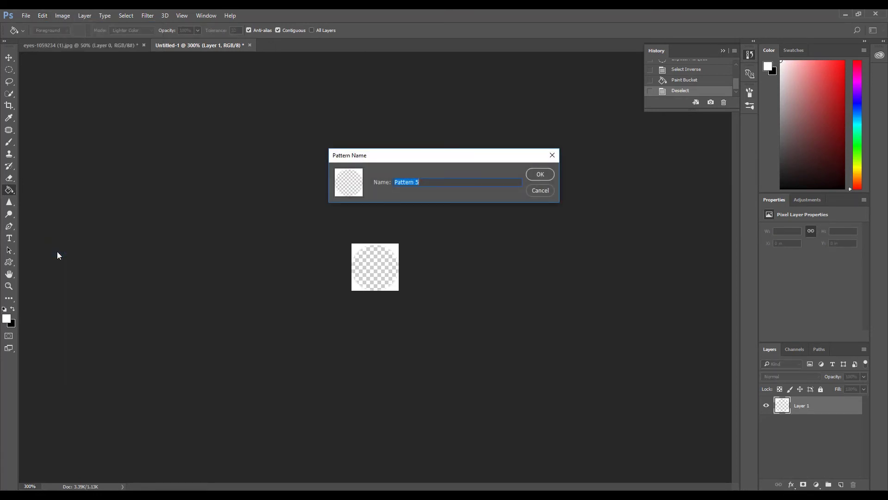
key("BackSpace")
type("Mosaic")
left_click(537, 174)
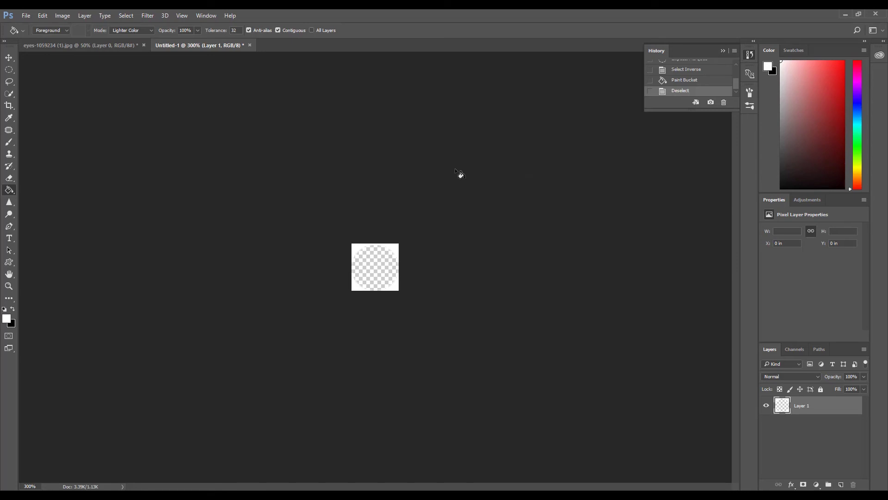
In the eye photo, add a Pattern Fill 1 layer using the Mosaic circle pattern.
left_click(113, 48)
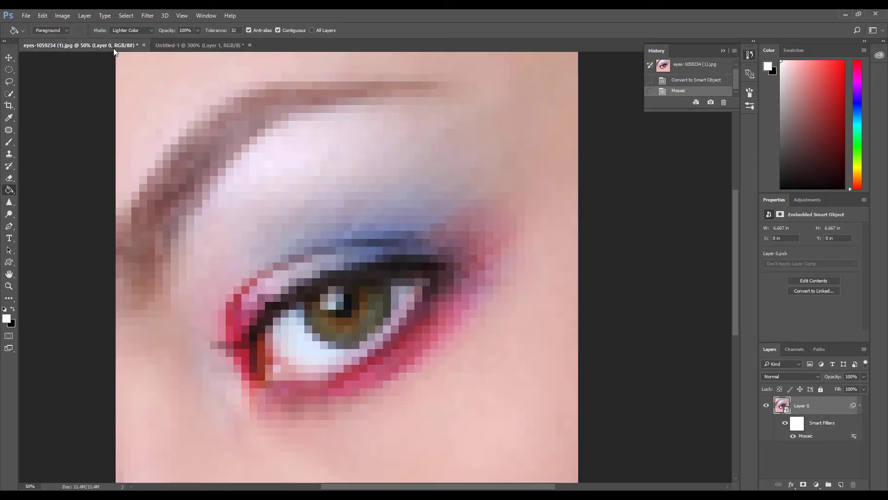
left_click(88, 16)
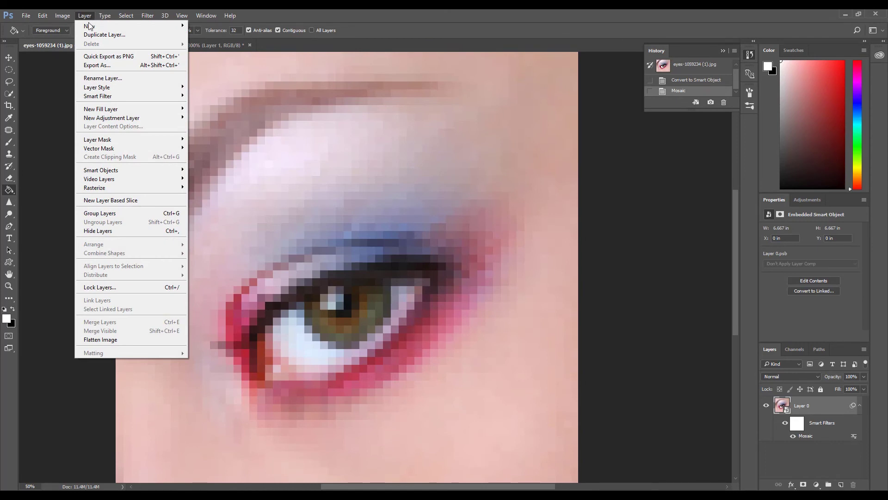
mouse_move(101, 111)
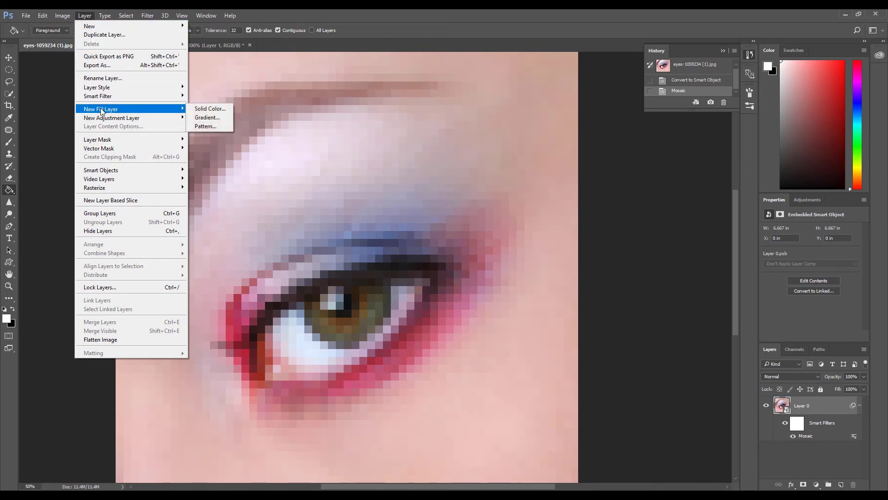
left_click(205, 126)
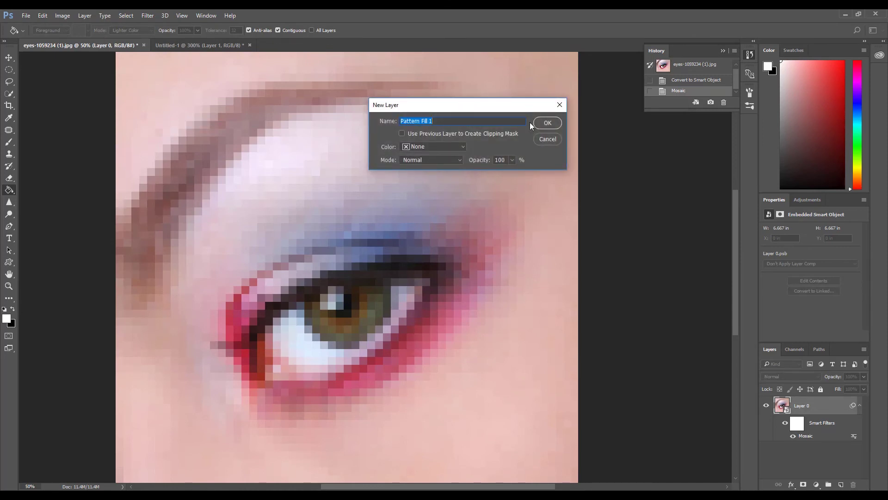
left_click(549, 123)
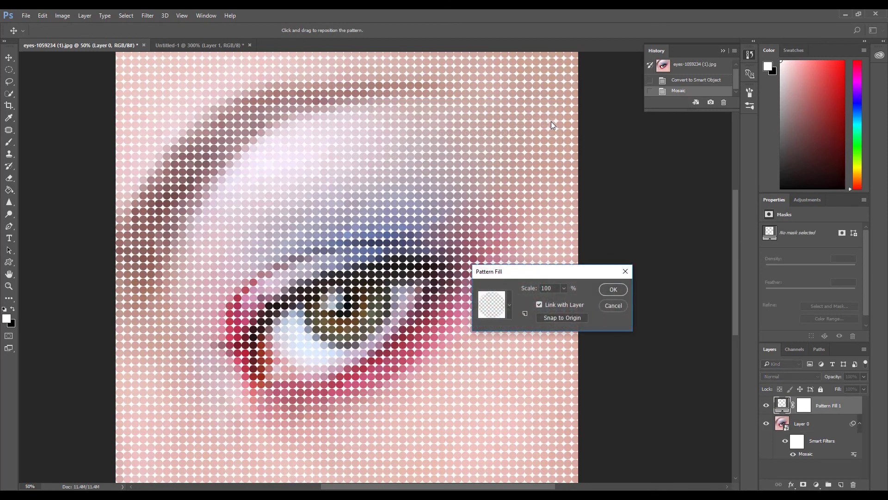
left_click(511, 301)
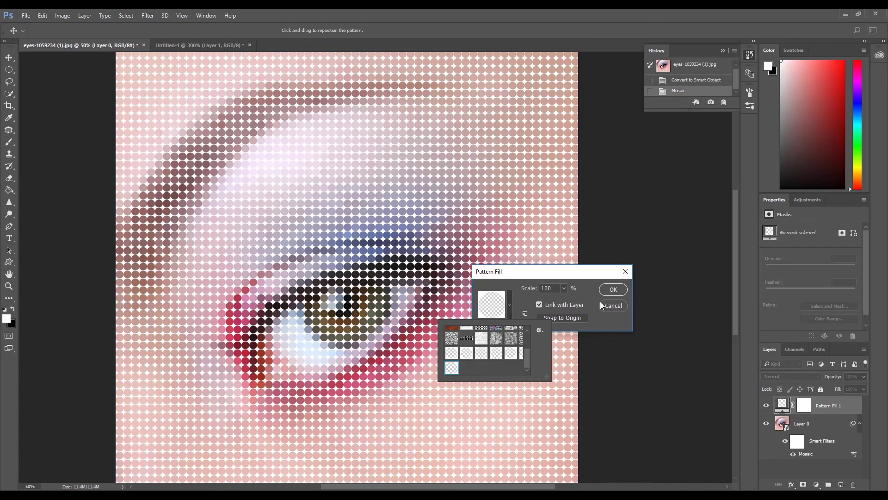
left_click(610, 290)
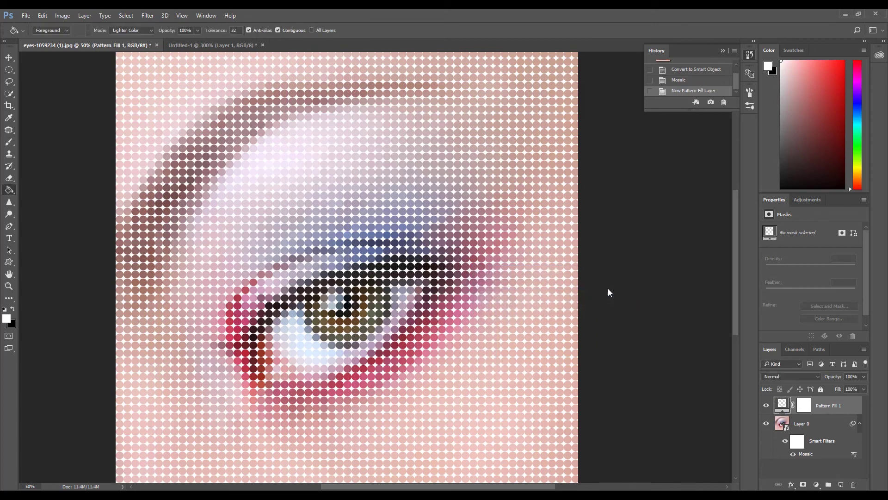